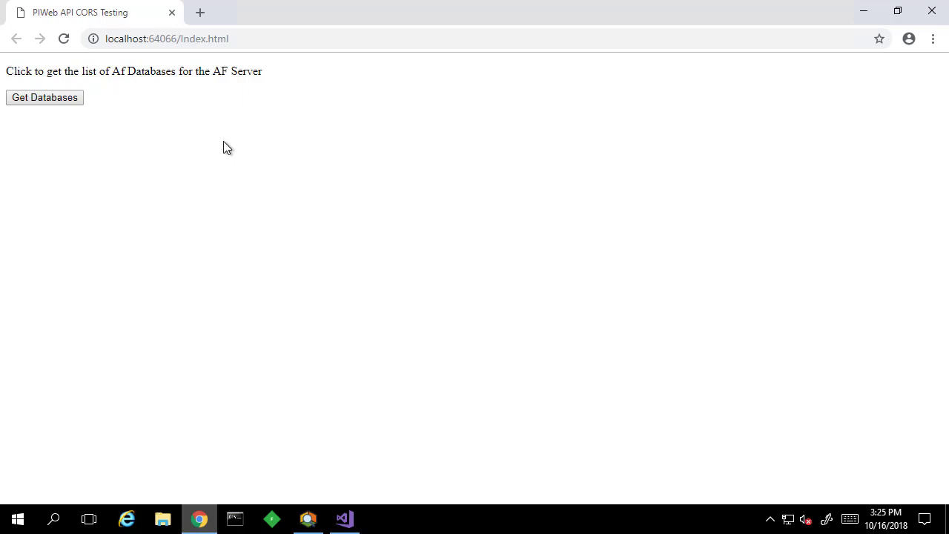
Open Chrome's developer tools to see the missing Access-Control-Allow-Origin error for localhost:64066
left_click(933, 38)
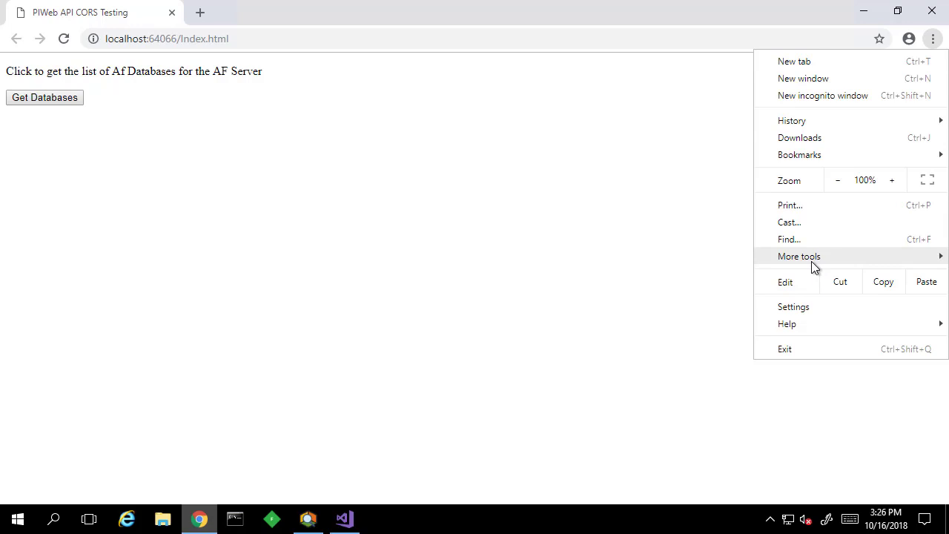
mouse_move(812, 261)
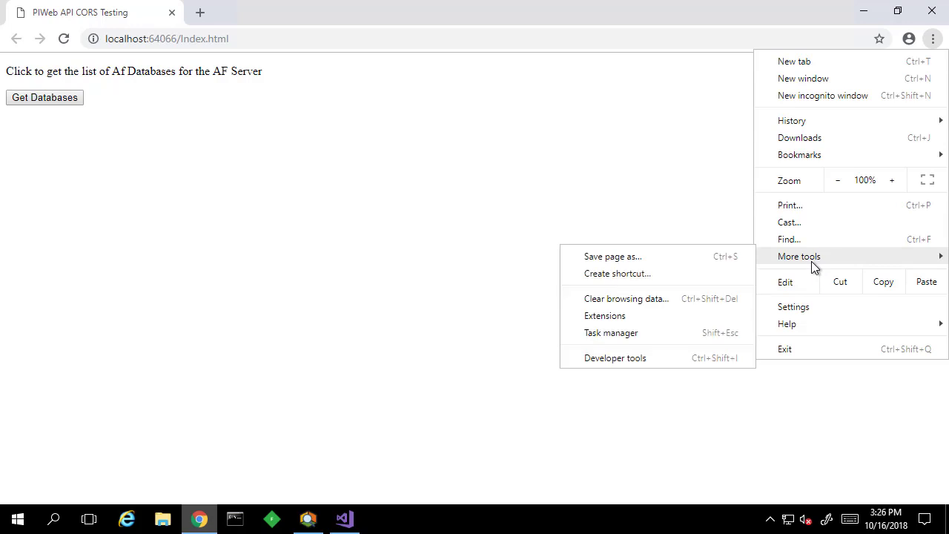
left_click(646, 357)
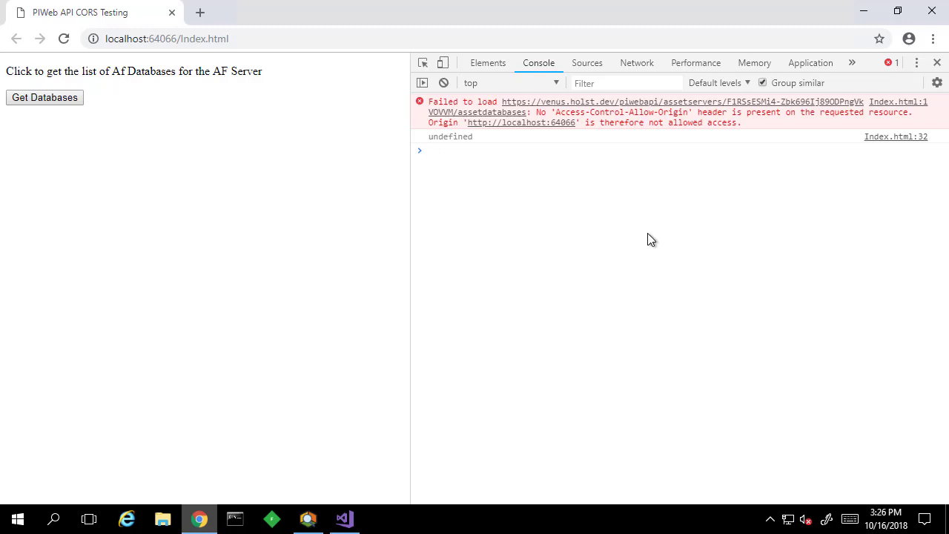
Re-run Get Databases in the Network panel, inspect the assetdatabases request headers, then switch to PI System Explorer
left_click(650, 66)
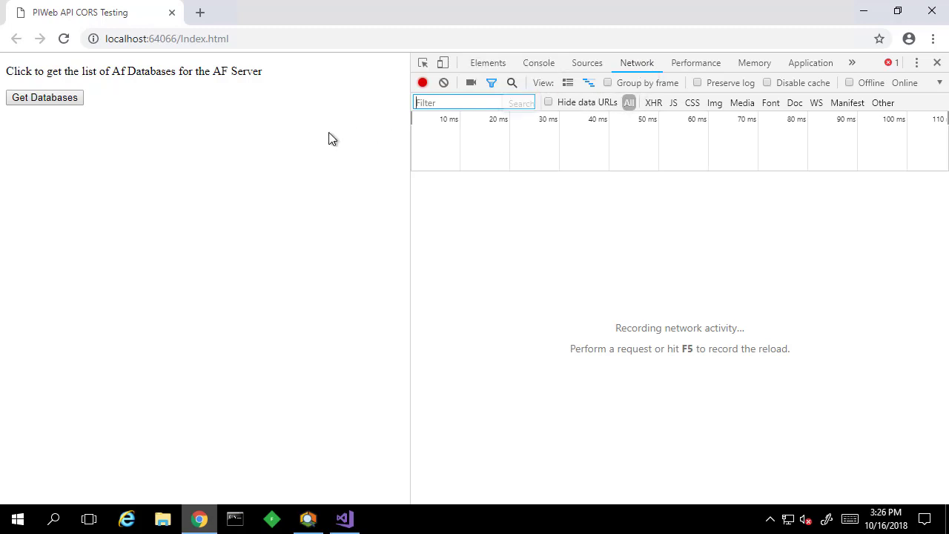
left_click(64, 101)
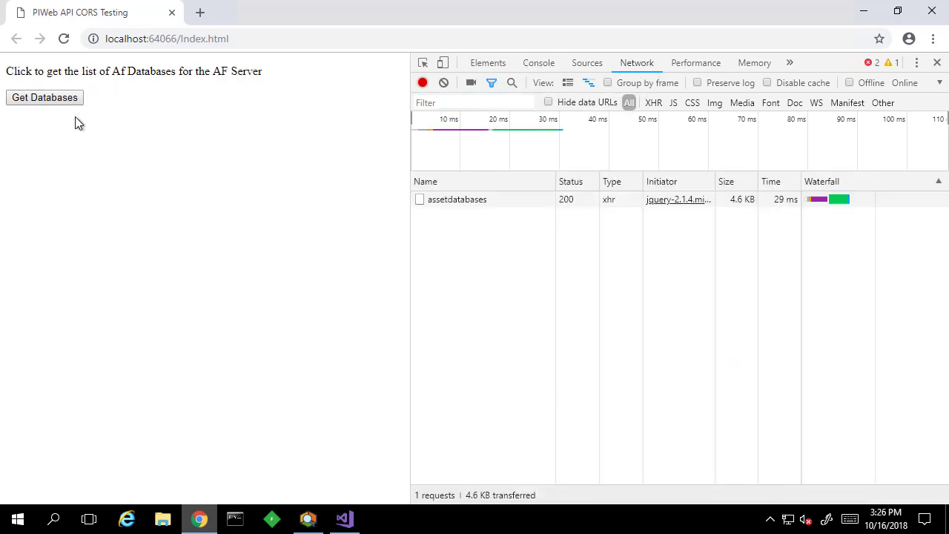
left_click(475, 203)
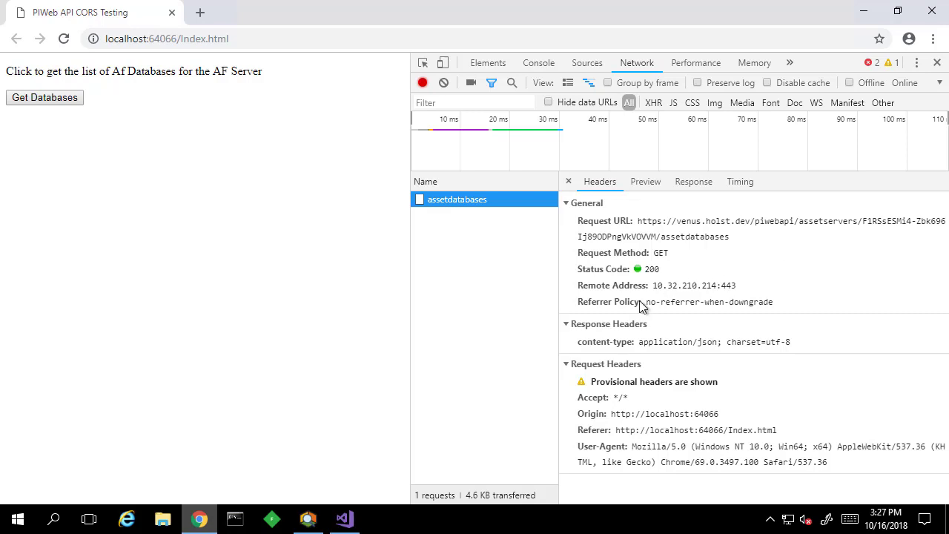
left_click(308, 520)
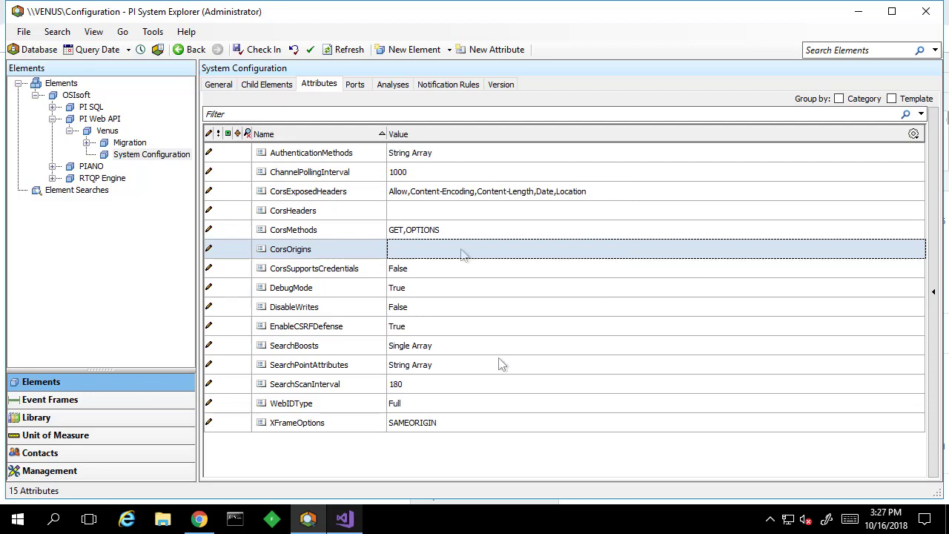
left_click(462, 249)
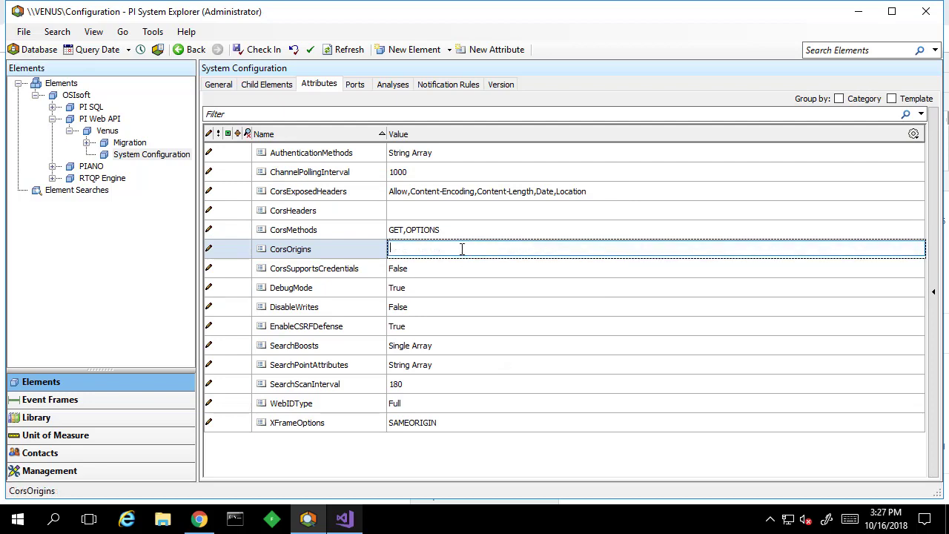
type("http://localhostr")
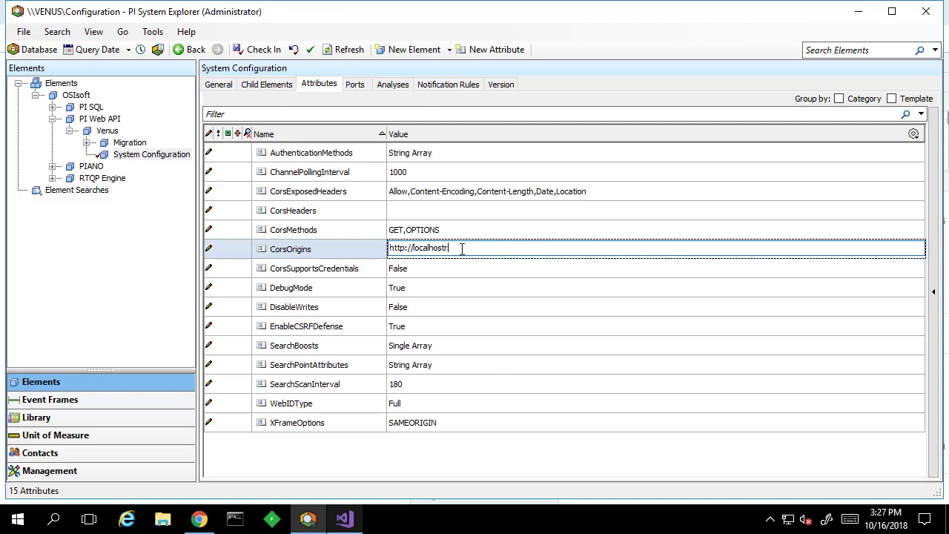
key("BackSpace")
type(":")
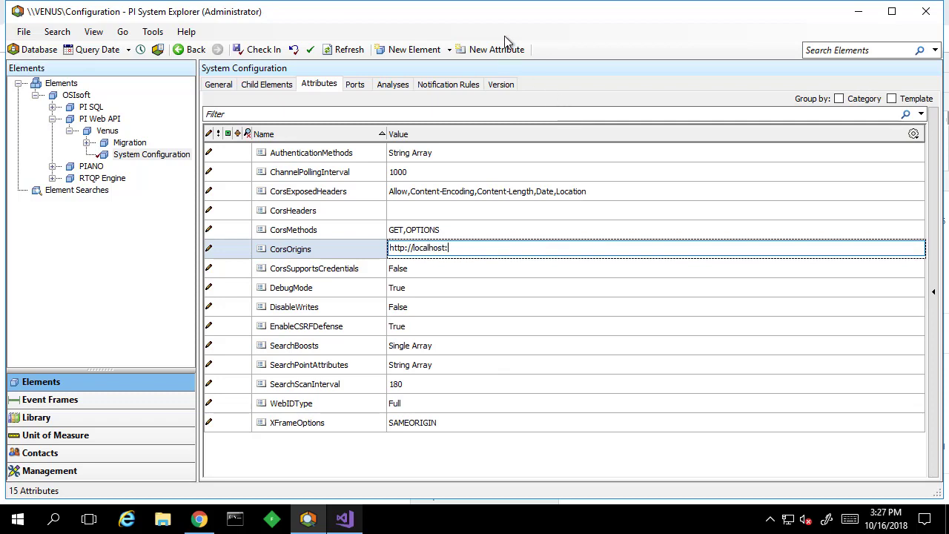
left_click_drag(500, 12, 502, 85)
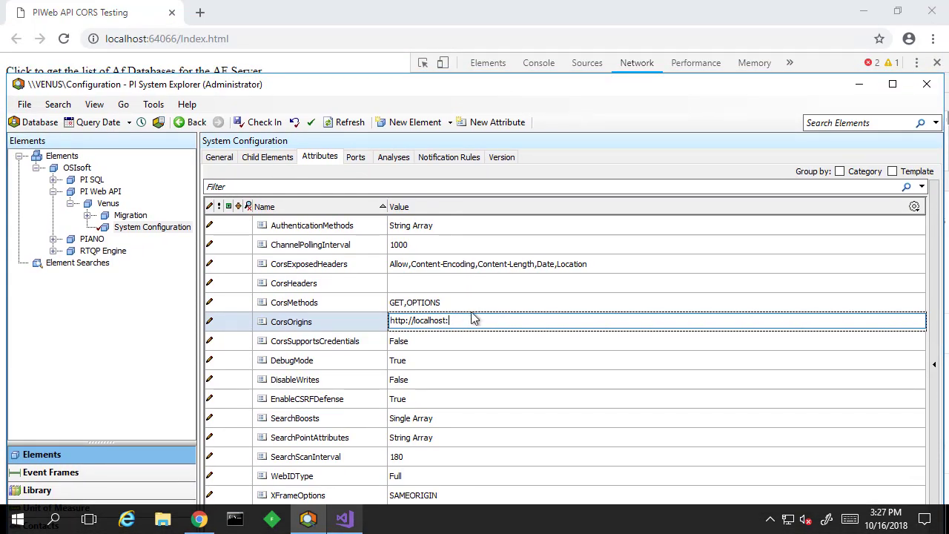
type("64066")
Commit the CorsOrigins edit, check in the System Configuration element, and return to Chrome
left_click(502, 283)
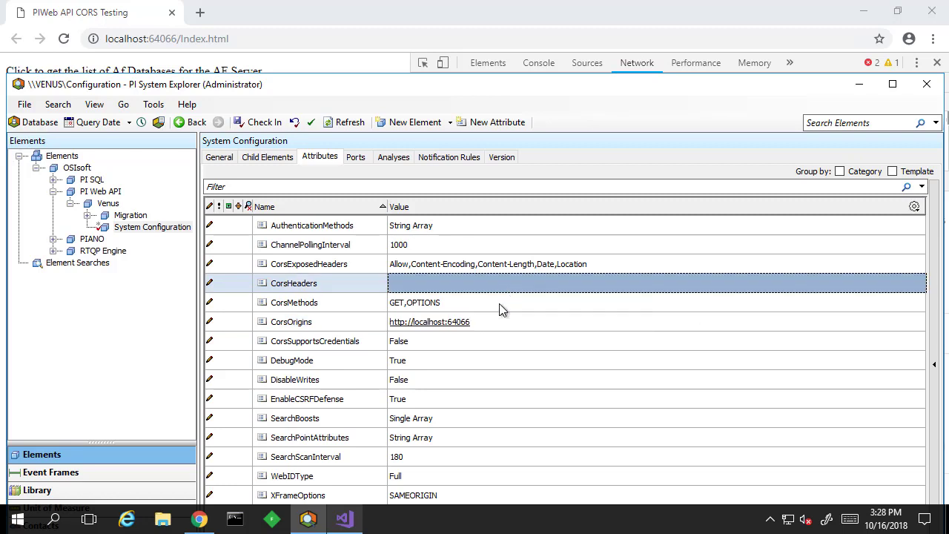
left_click(501, 308)
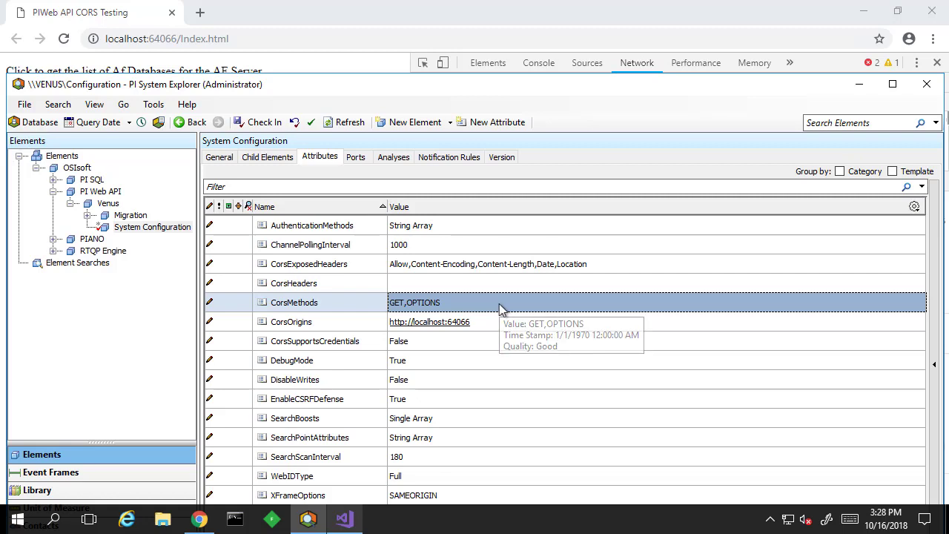
left_click(259, 122)
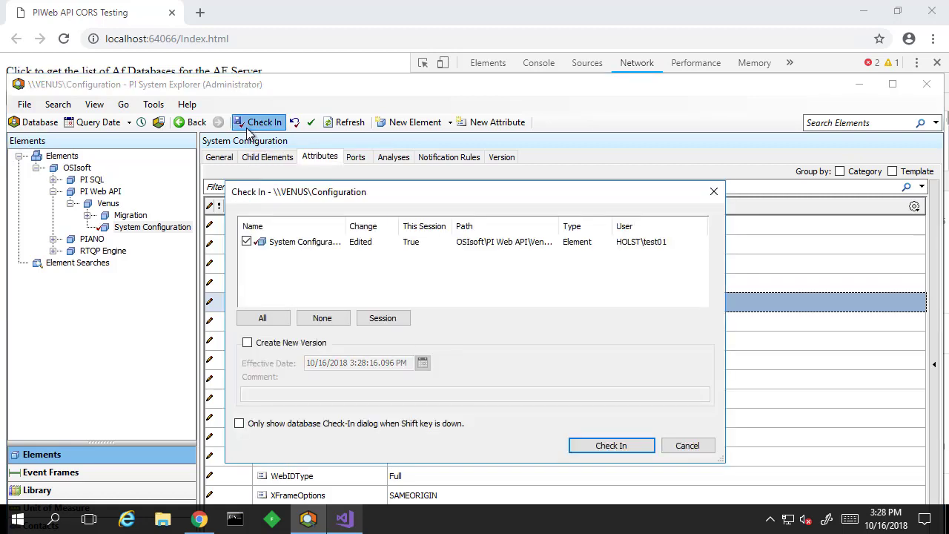
left_click(606, 446)
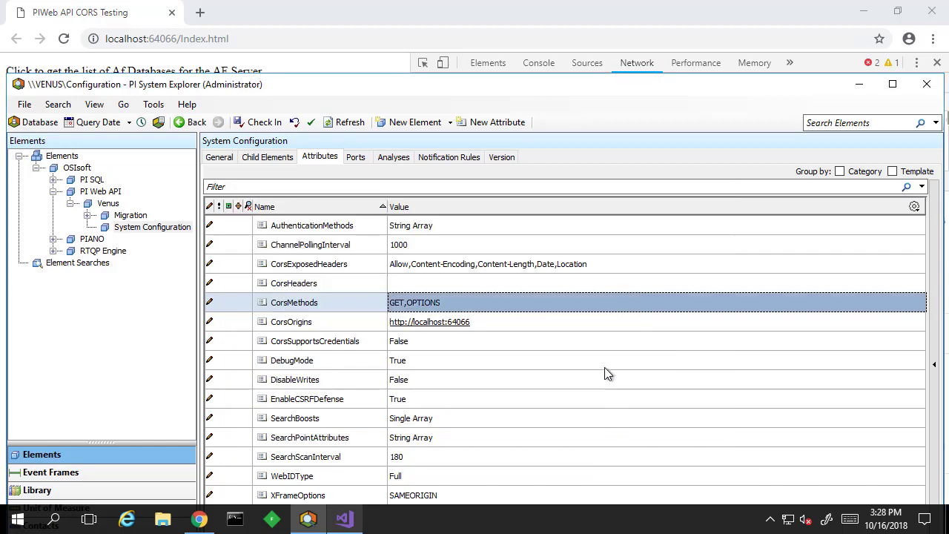
left_click(370, 22)
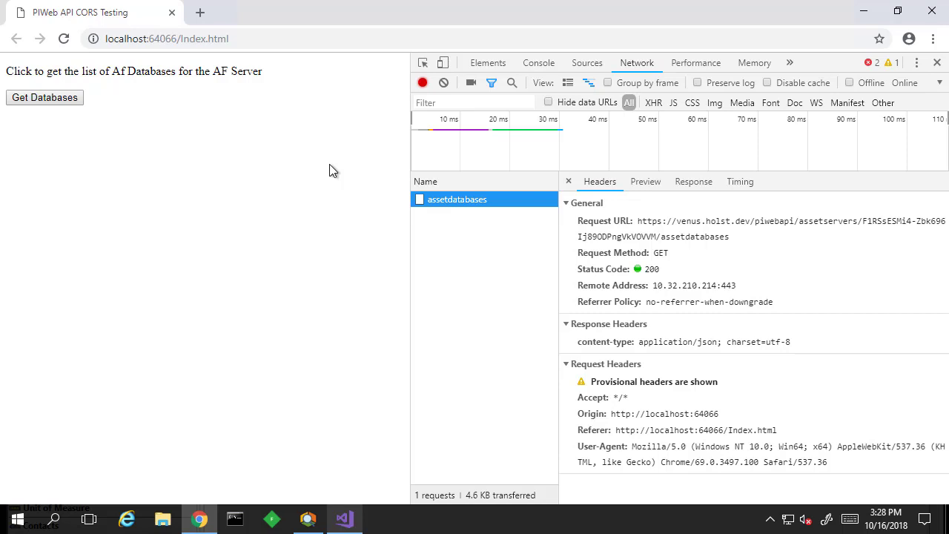
Retry Get Databases and view the Console's new Access-Control-Allow-Credentials error
left_click(77, 98)
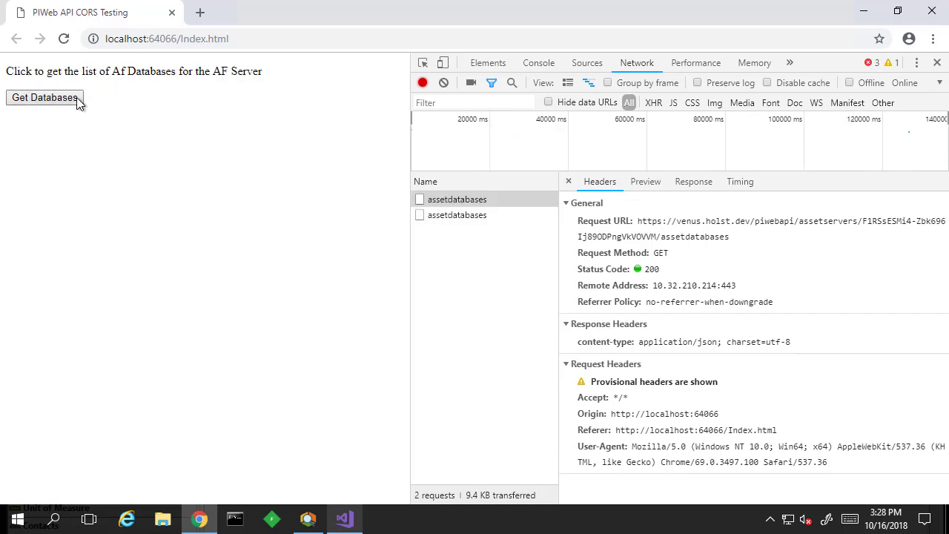
left_click(526, 67)
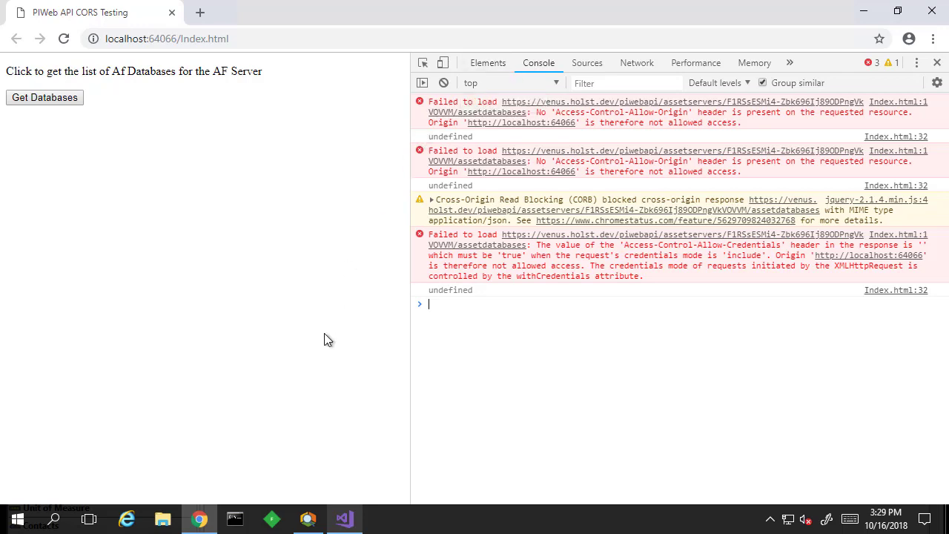
Change CorsSupportsCredentials to True using the Value list in the details pane
left_click(309, 519)
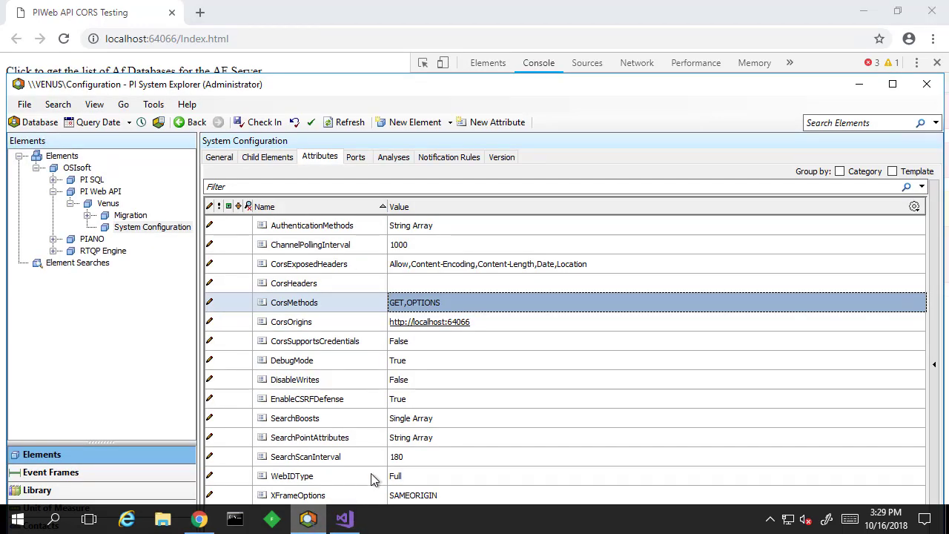
left_click(435, 342)
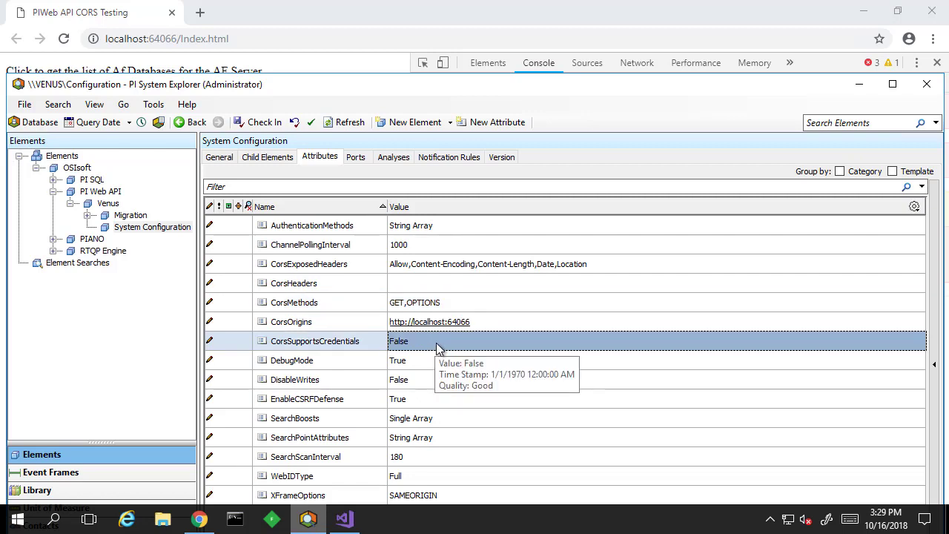
left_click(436, 343)
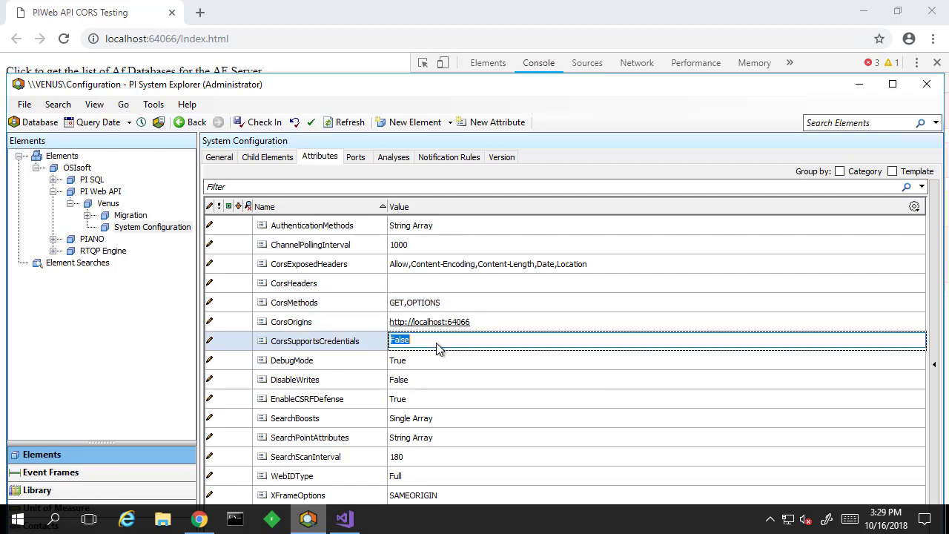
left_click(935, 435)
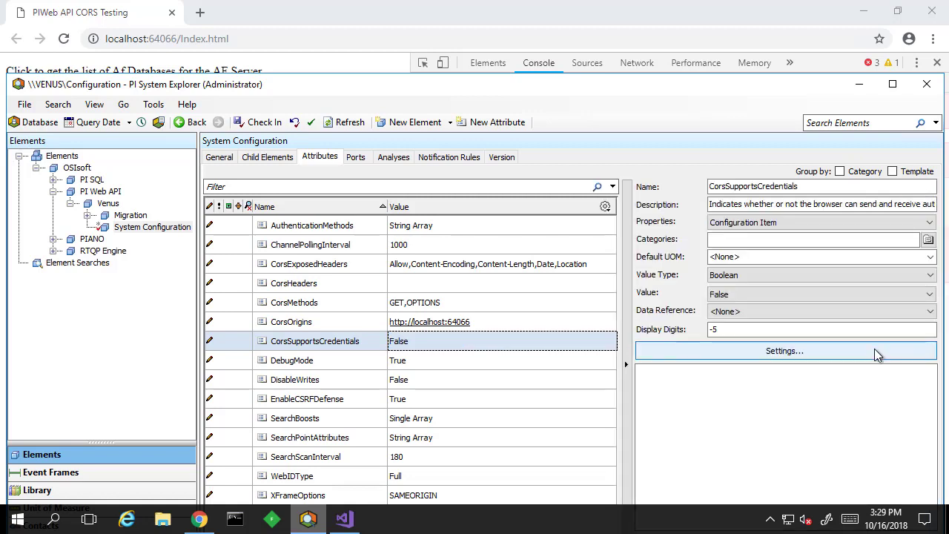
left_click(911, 294)
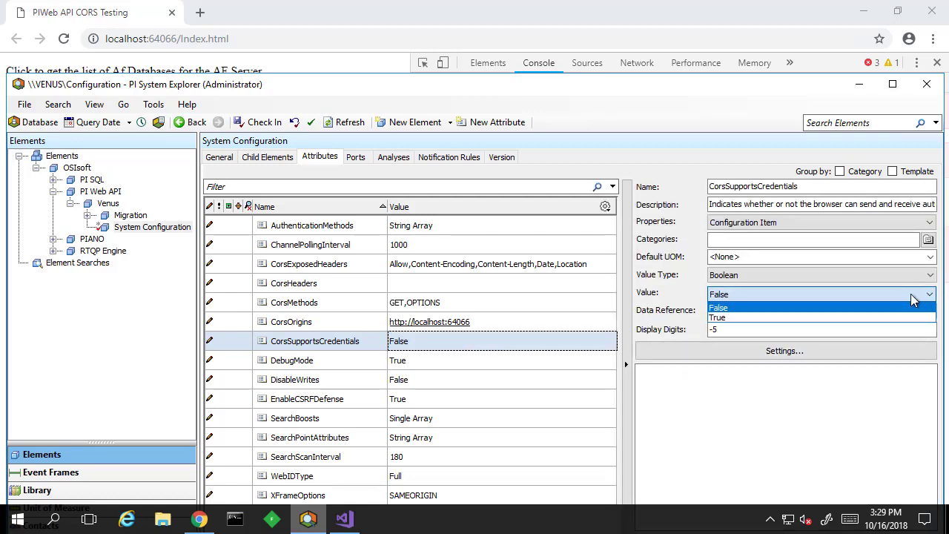
left_click(794, 318)
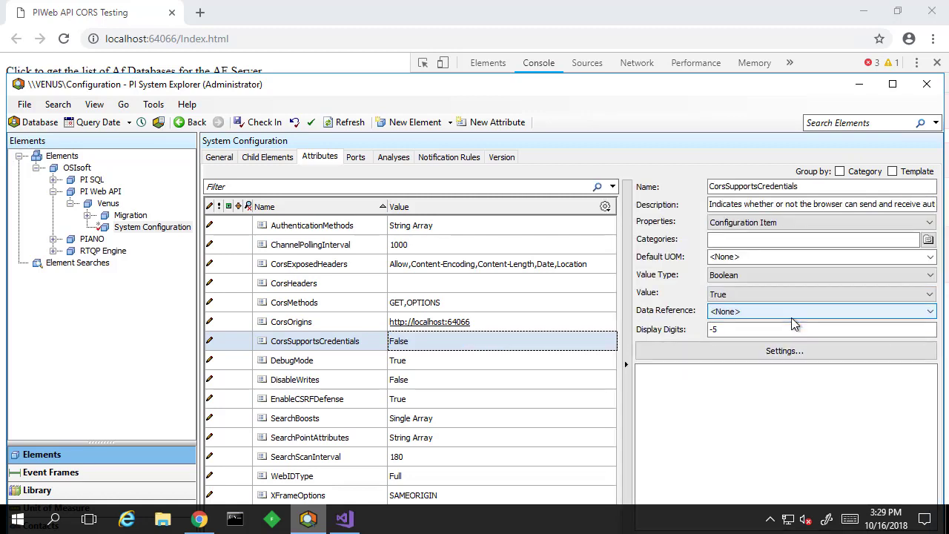
Commit and check in the credentials change, then return to Chrome's CORS test page
left_click(479, 309)
left_click(268, 124)
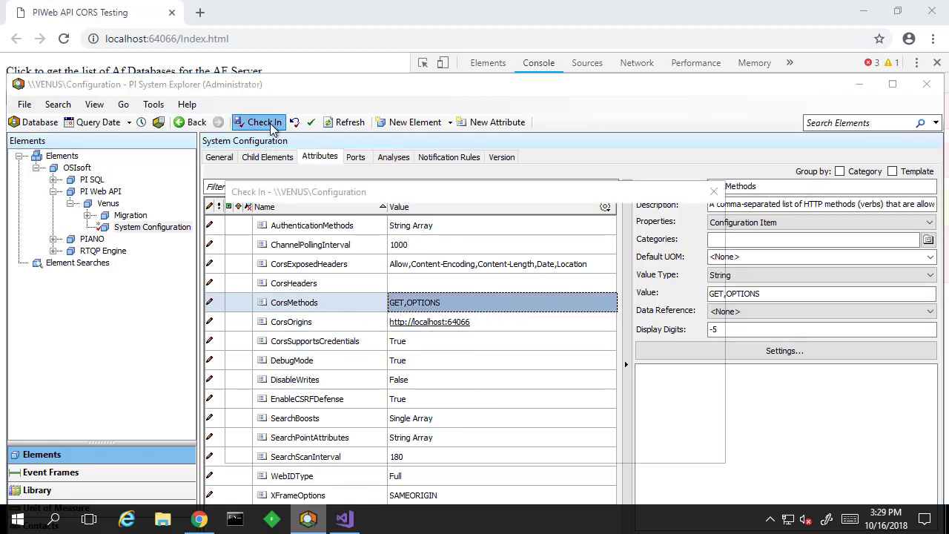
left_click(597, 447)
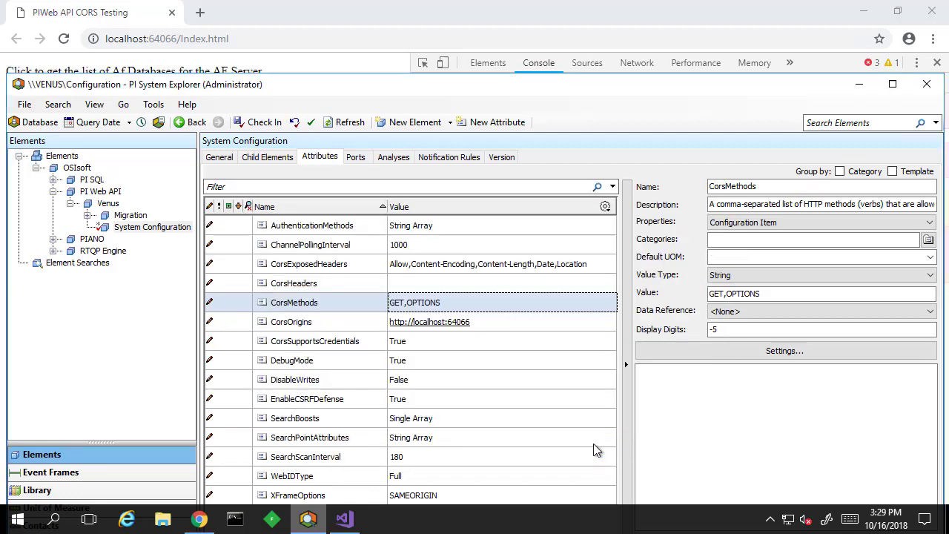
left_click(373, 23)
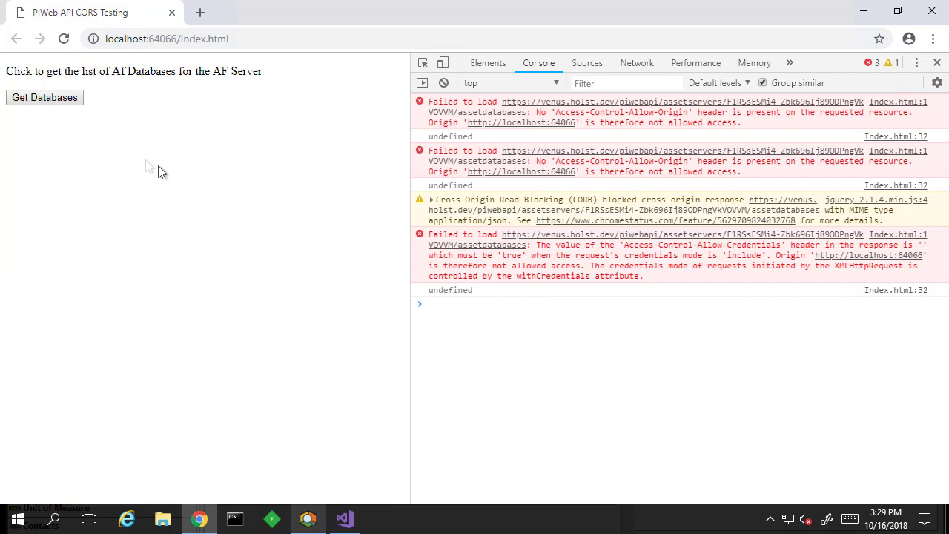
Fetch the AF databases again, now returning Configuration and NuGreen without CORS errors
left_click(79, 104)
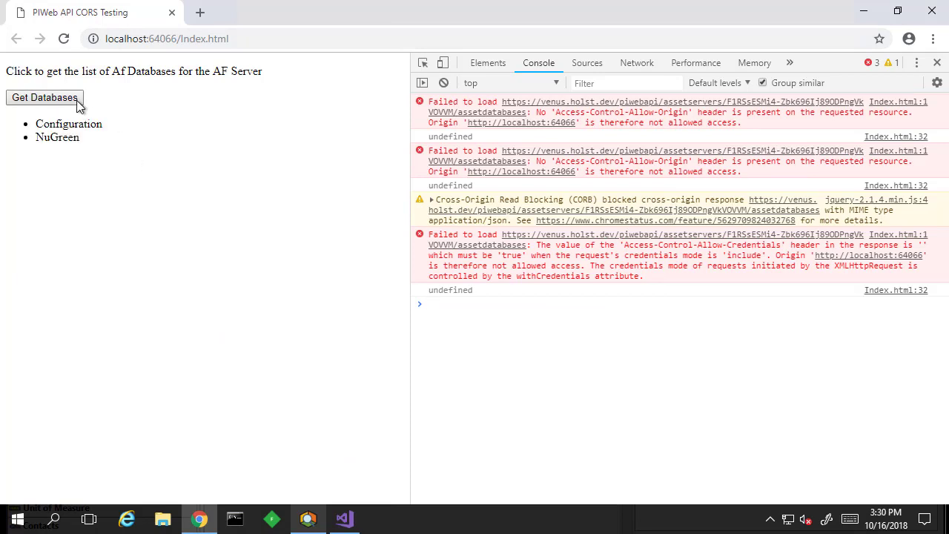